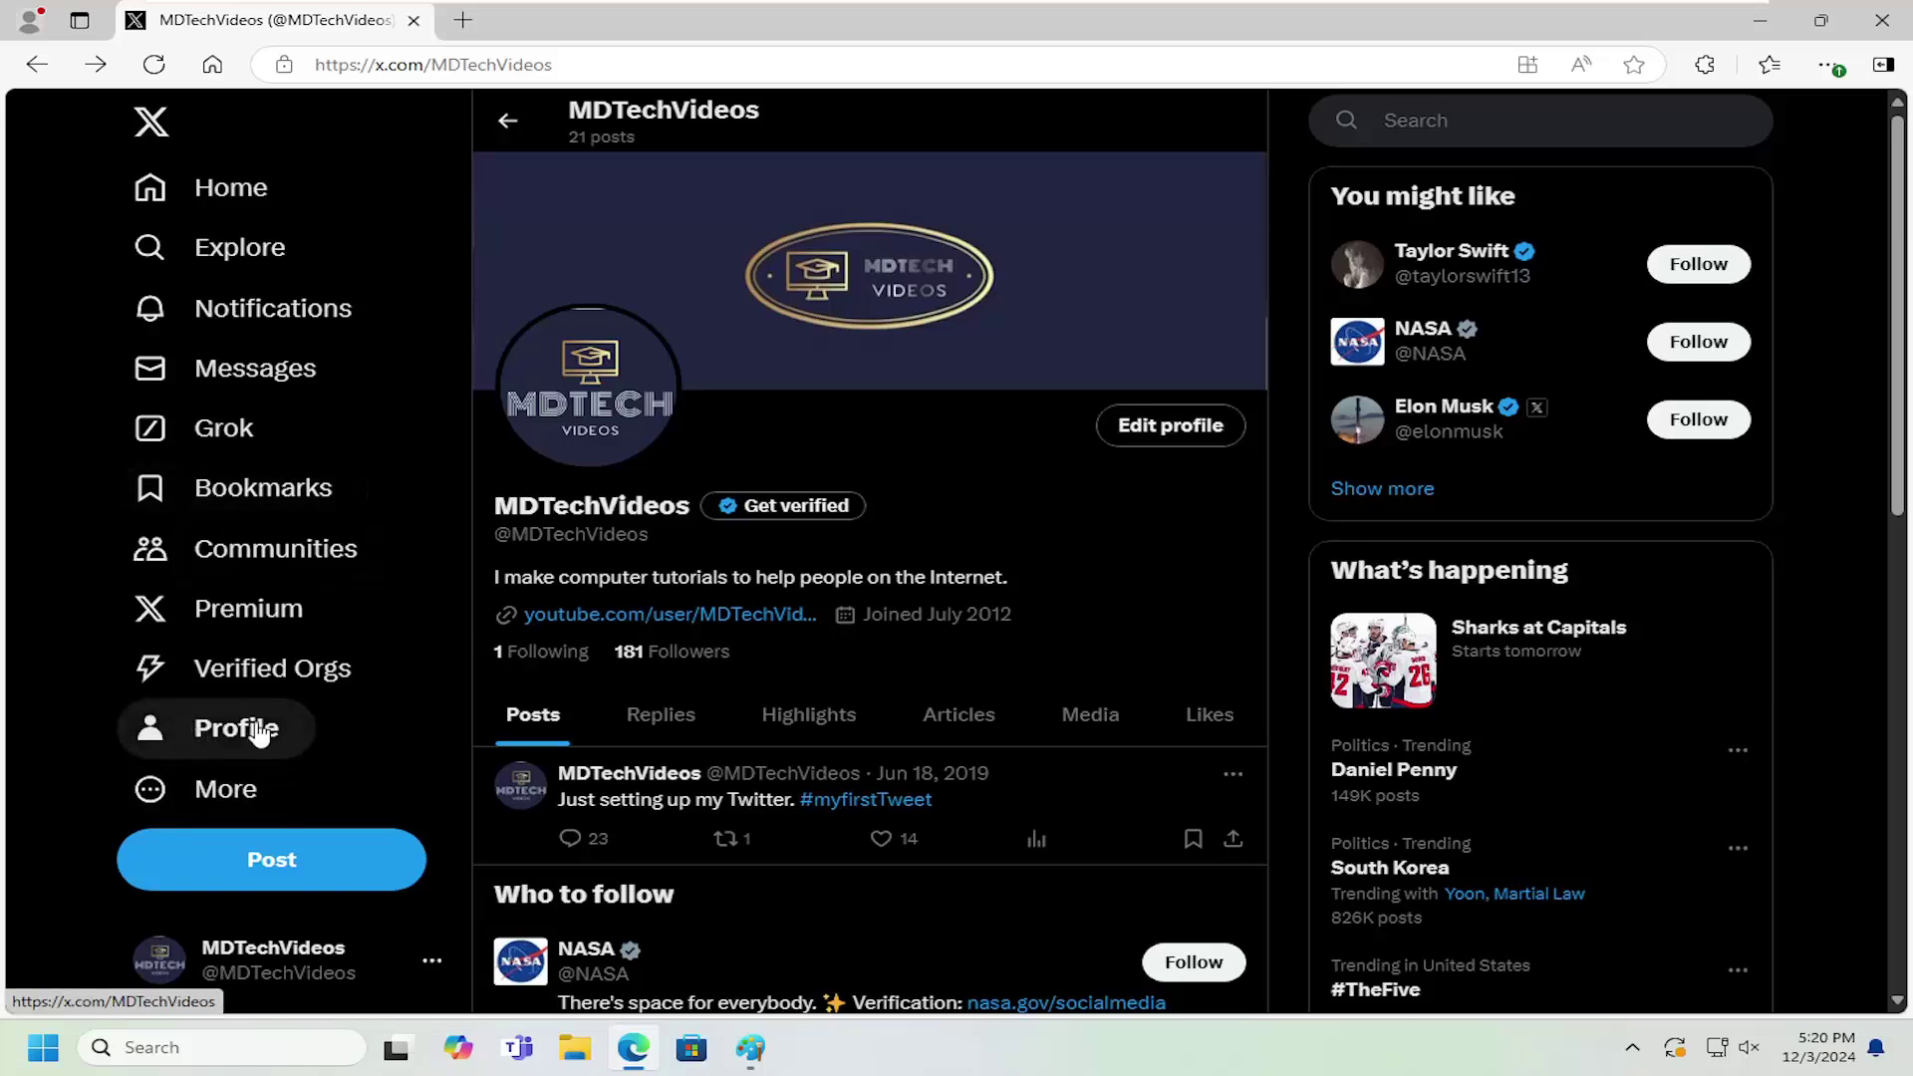
- In Edit profile, pick landscape photo 12 from the desktop as the new avatar
left_click(1169, 432)
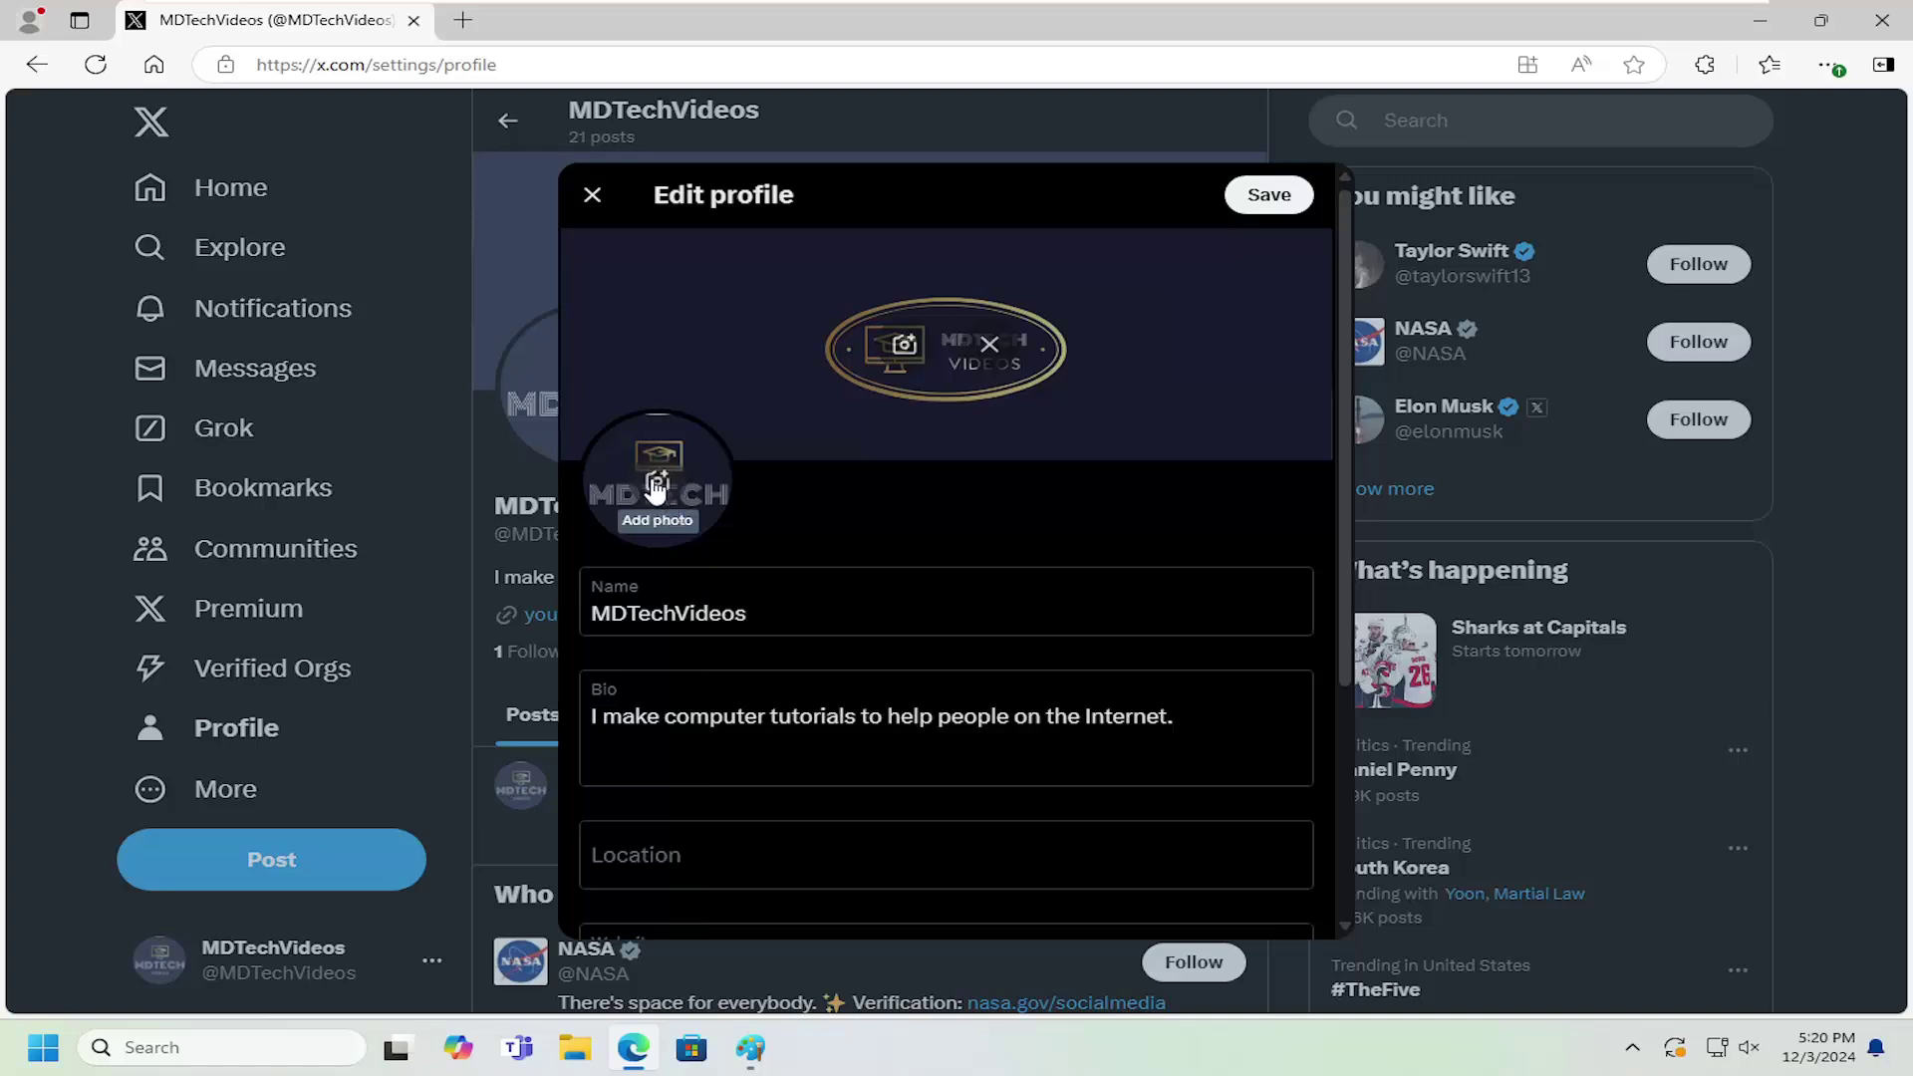
left_click(659, 495)
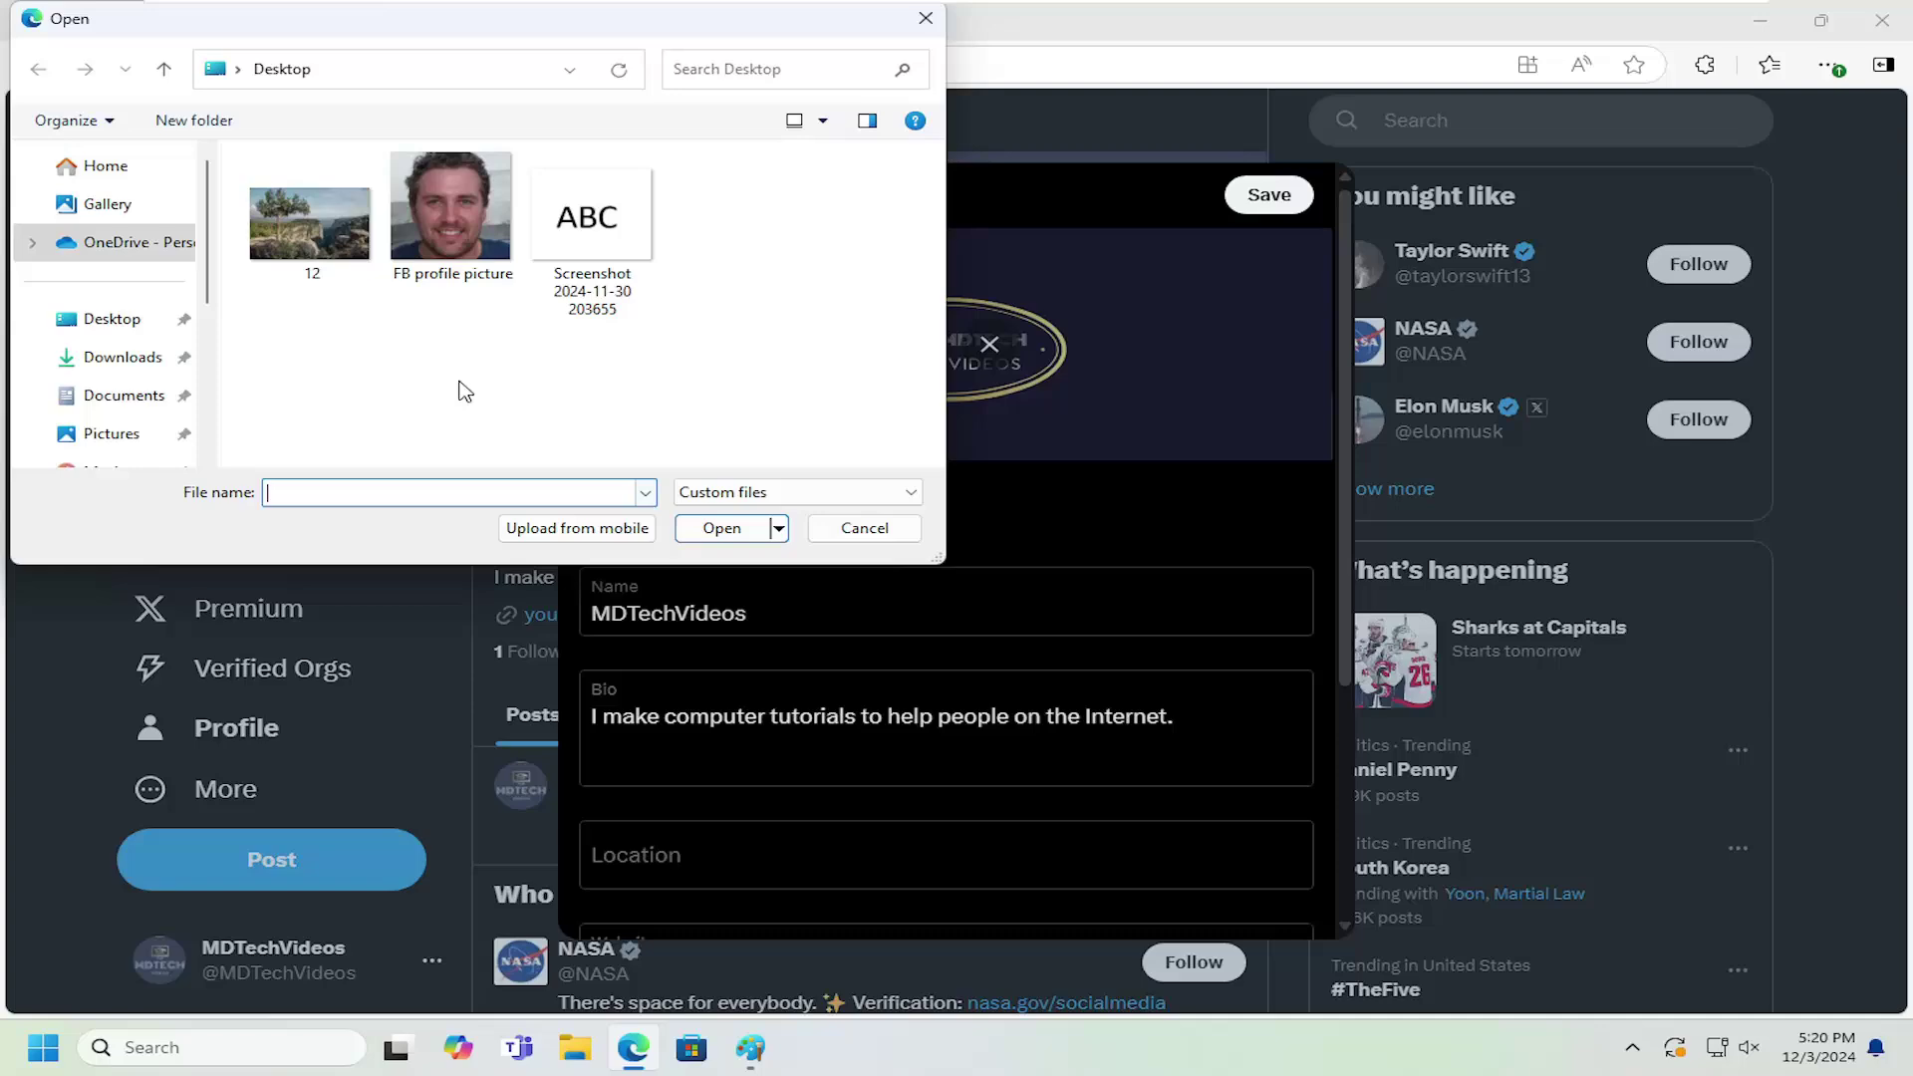
double_click(314, 240)
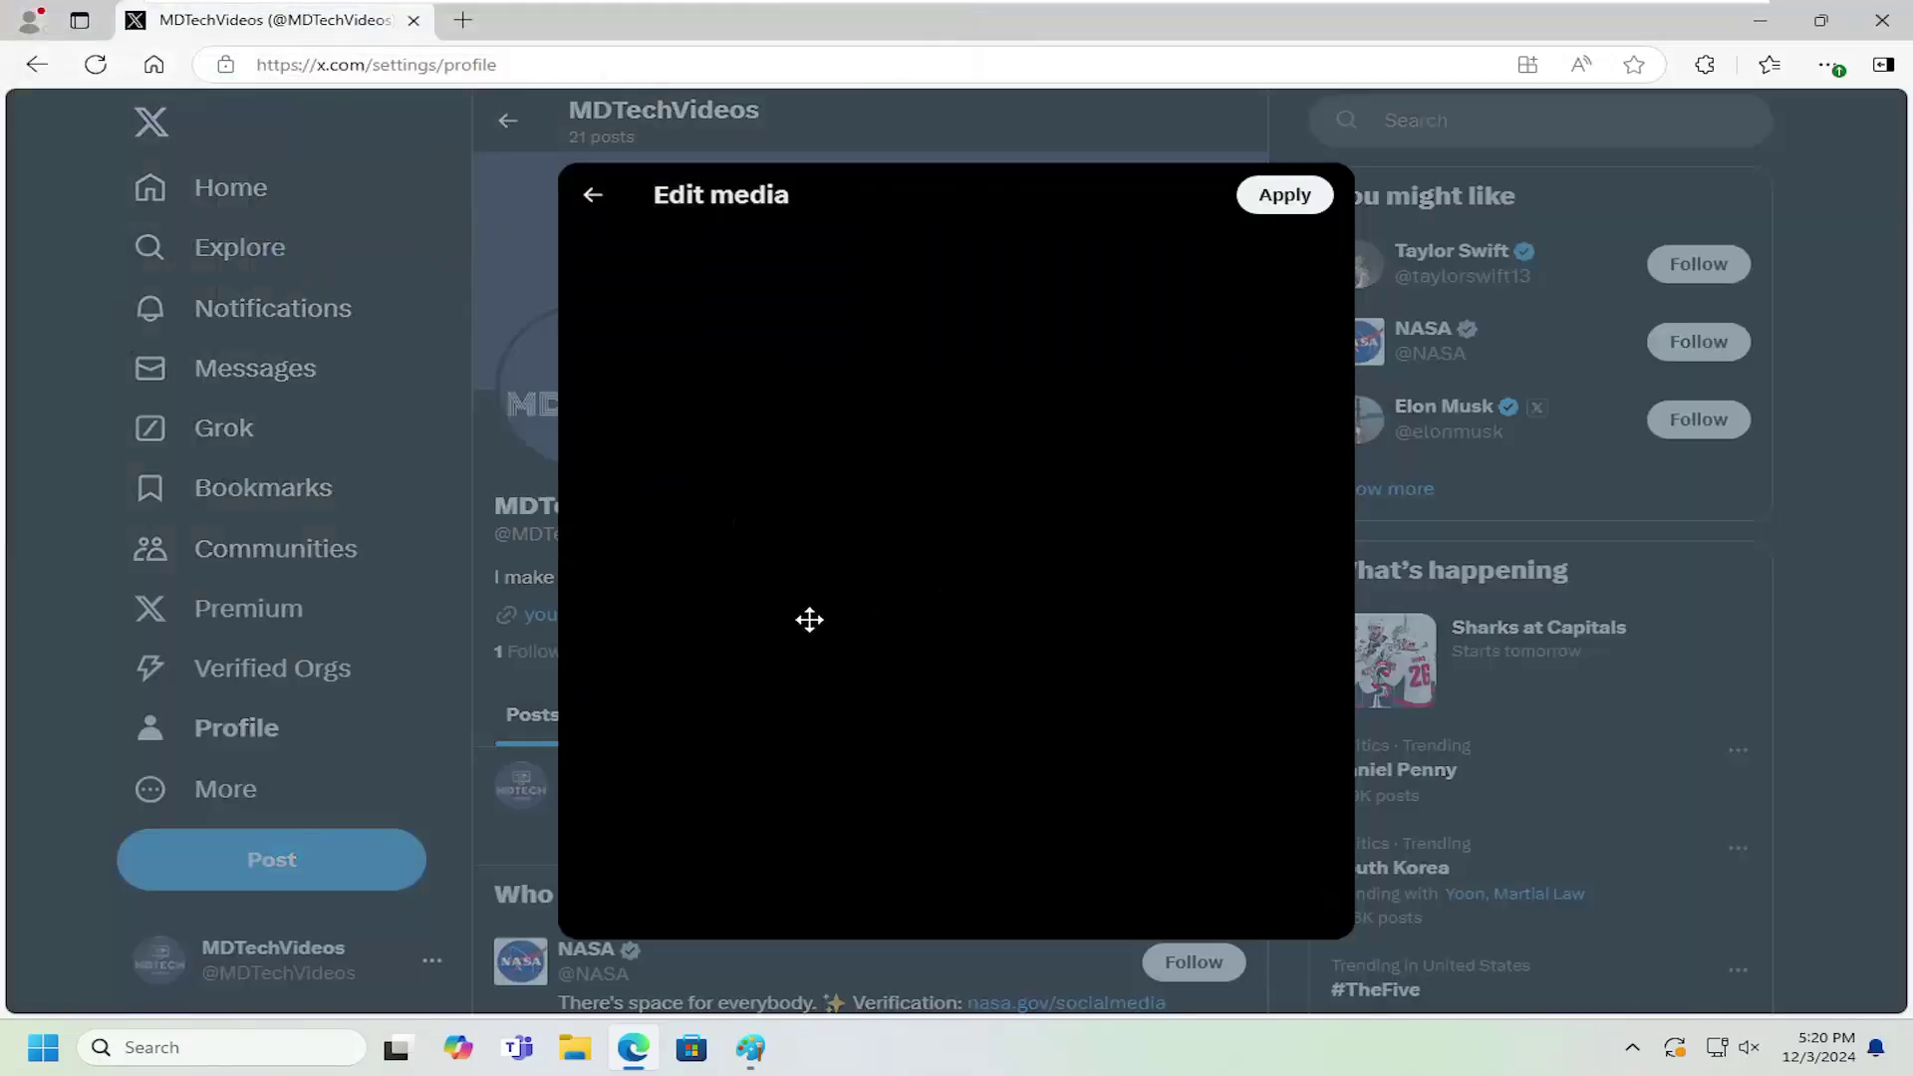
- Nudge the tree-and-canyon photo within the crop and return the zoom to minimum
left_click_drag(1020, 600, 982, 643)
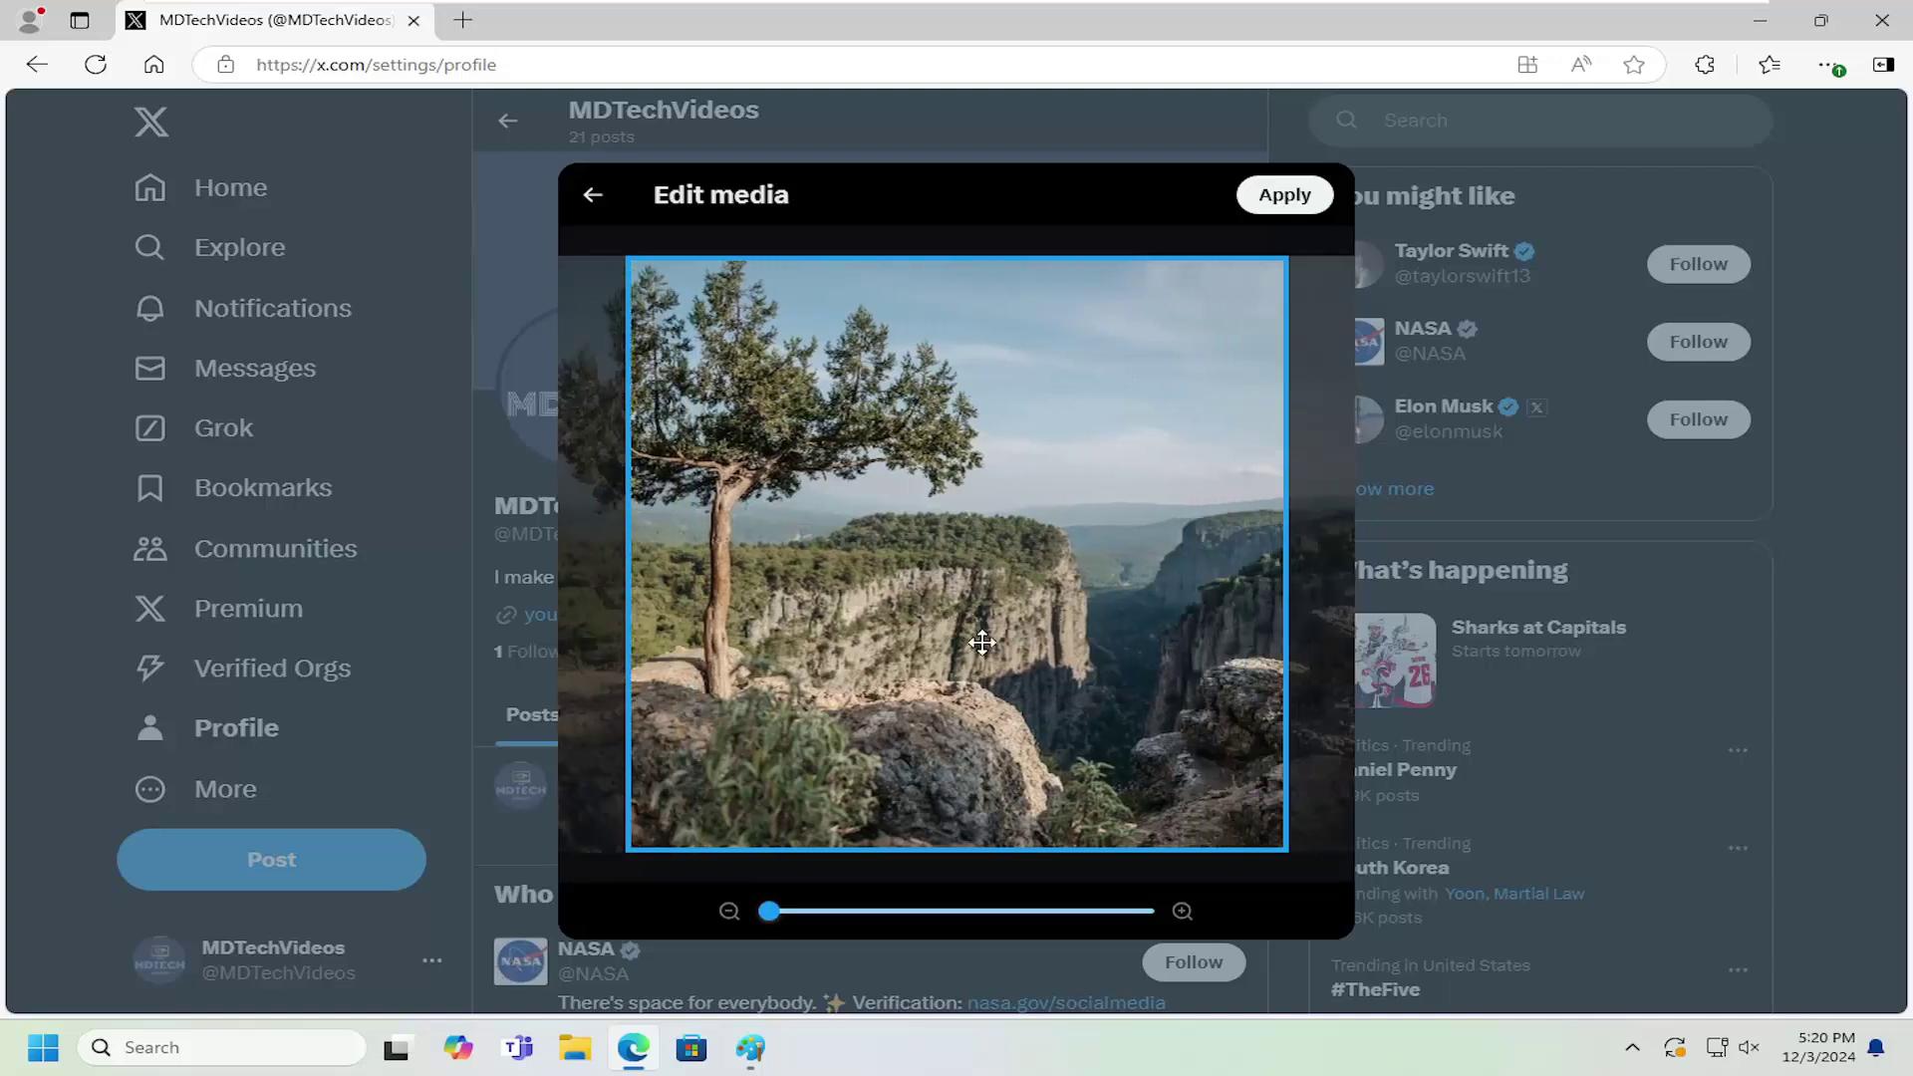
mouse_move(777, 910)
left_mouse_down()
mouse_move(927, 910)
mouse_move(743, 860)
left_mouse_up()
- Apply the landscape crop, then close Edit profile without saving, keeping the MDTECH avatar
left_click(593, 196)
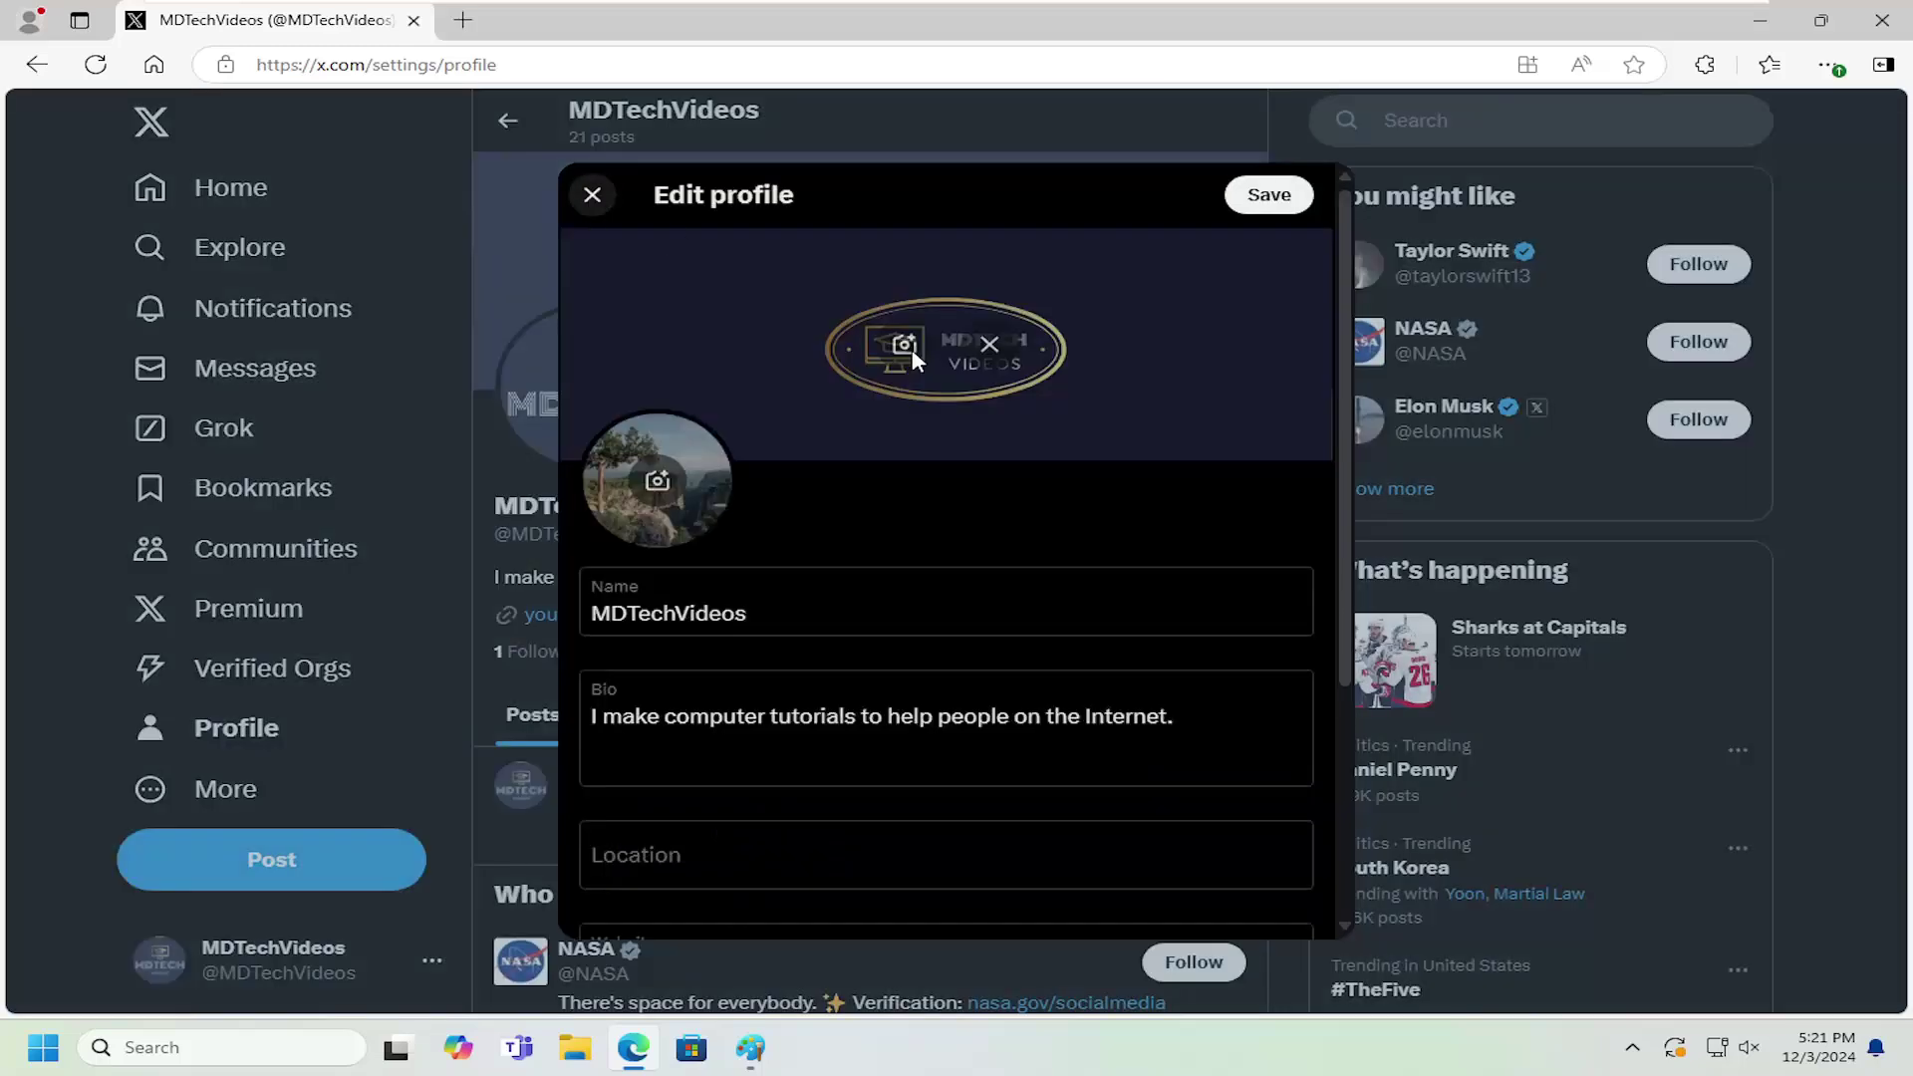
left_click(592, 195)
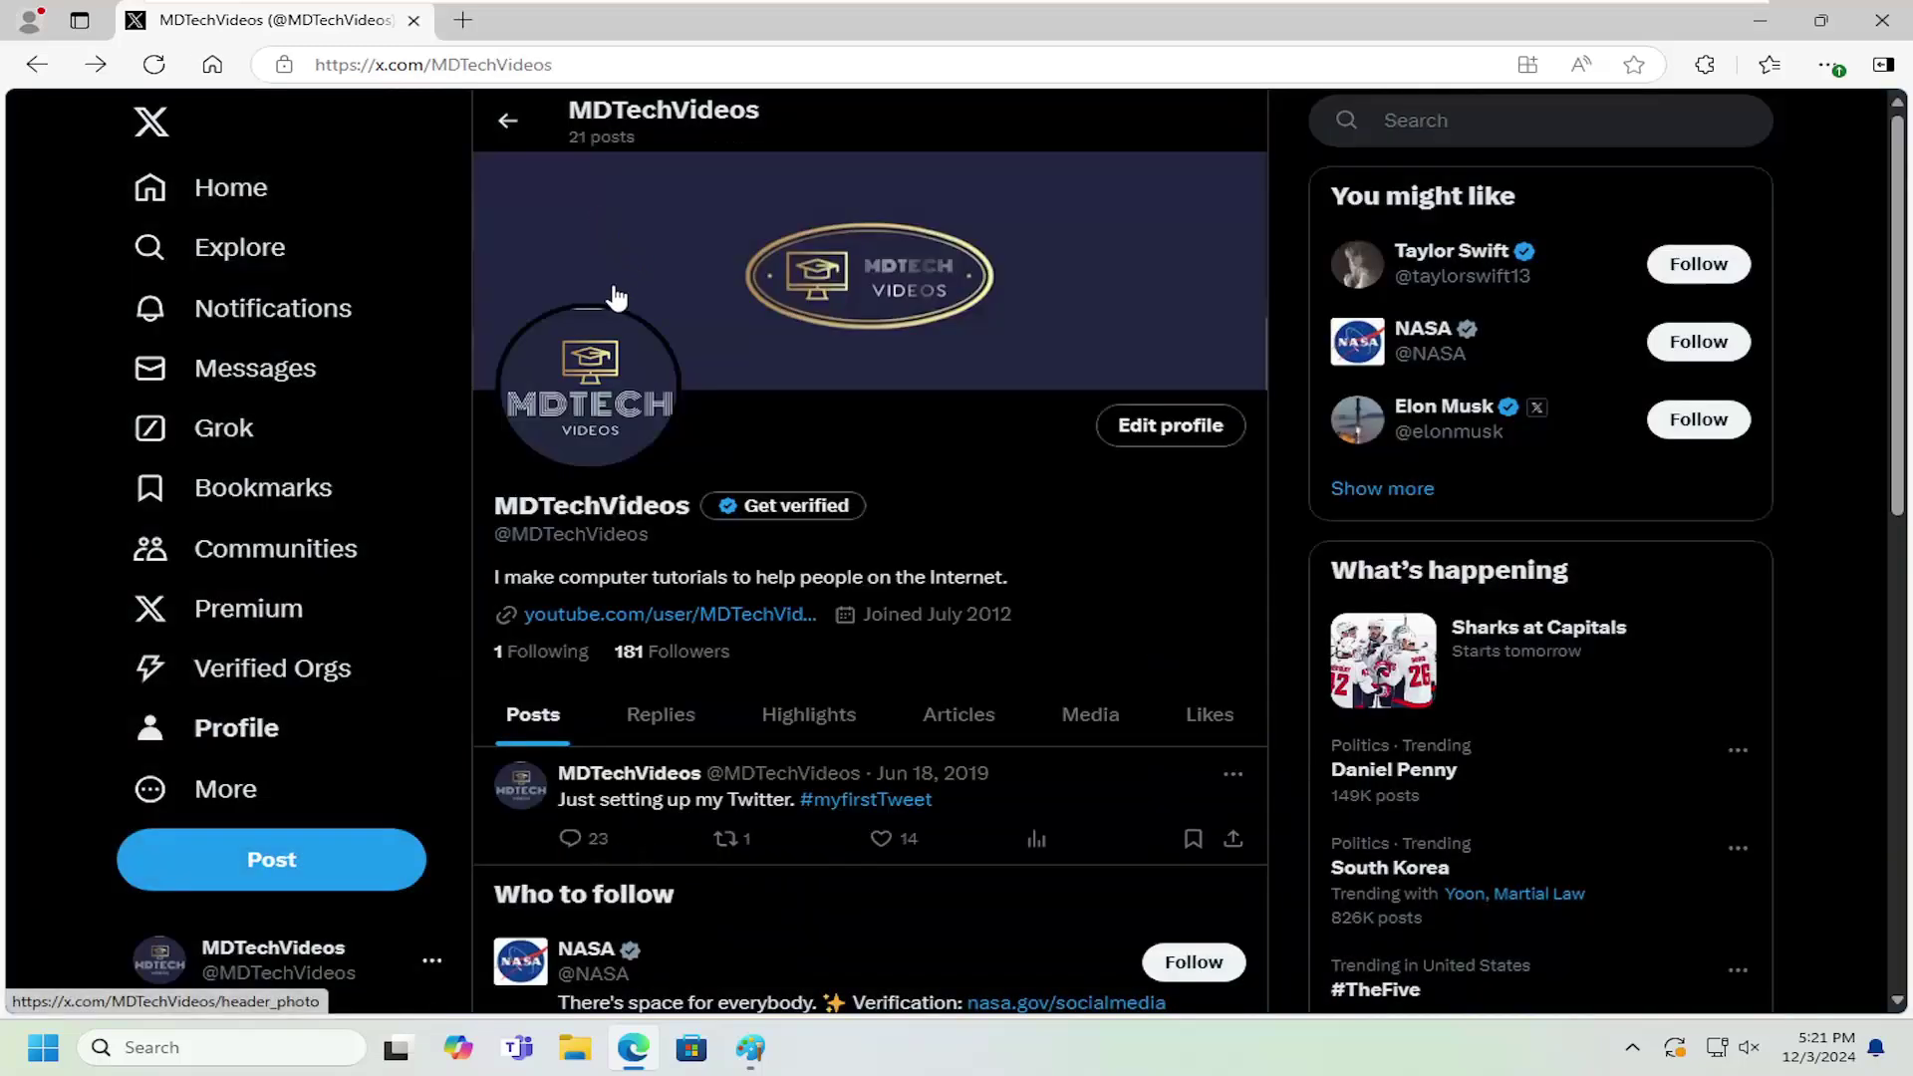